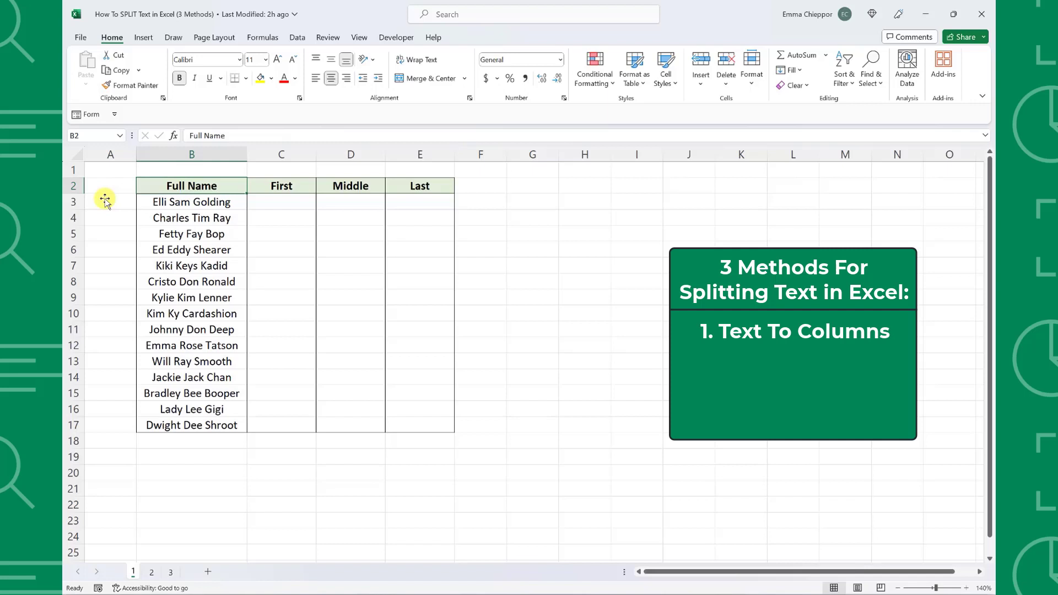
Step: Start Text to Columns on the full names in B3:B17, choosing Delimited as the data type
left_click(296, 38)
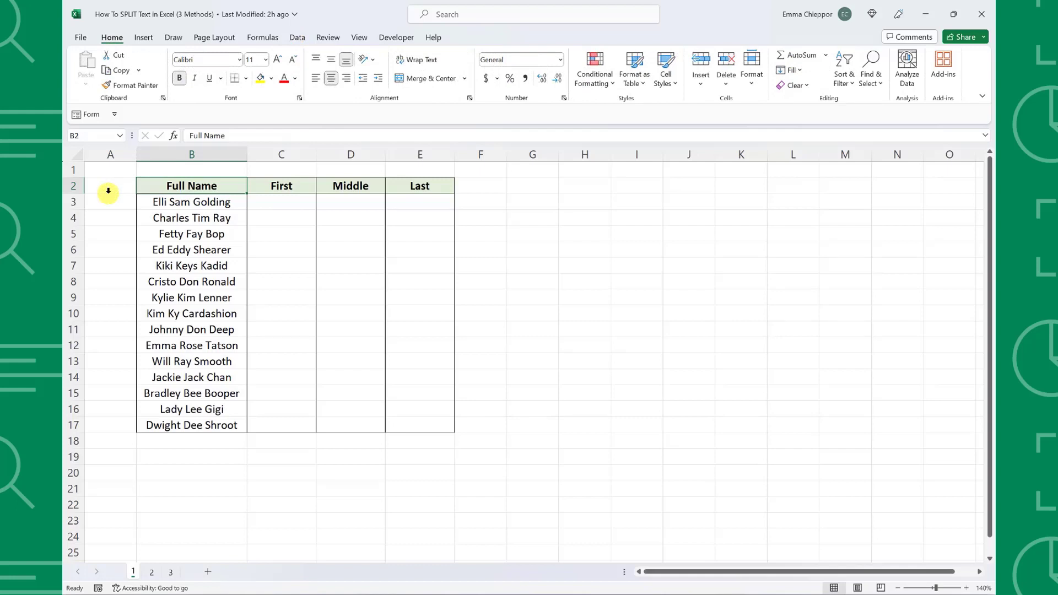
left_click_drag(145, 199, 171, 418)
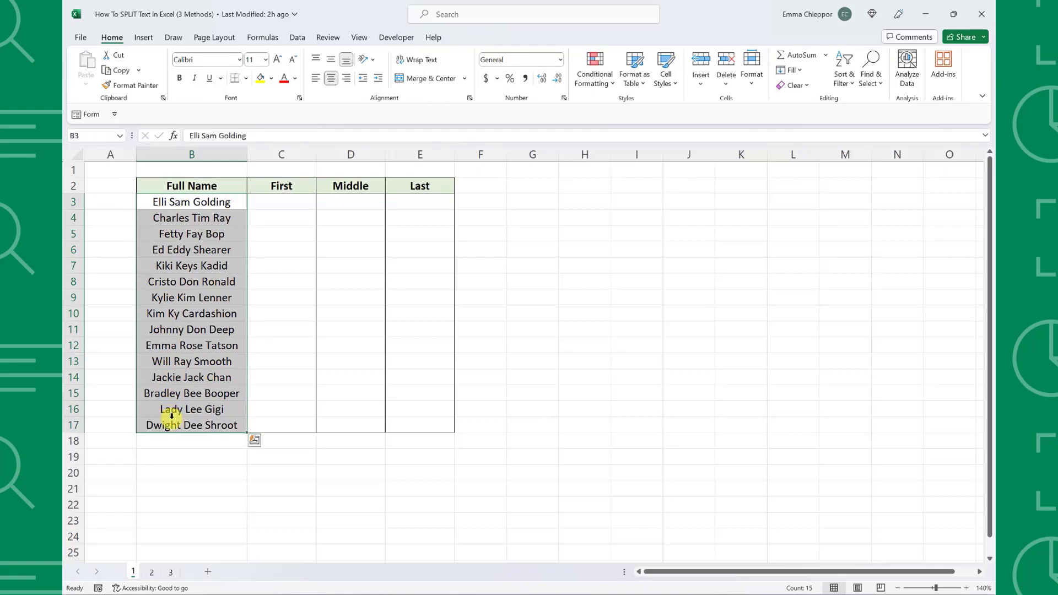
left_click(297, 39)
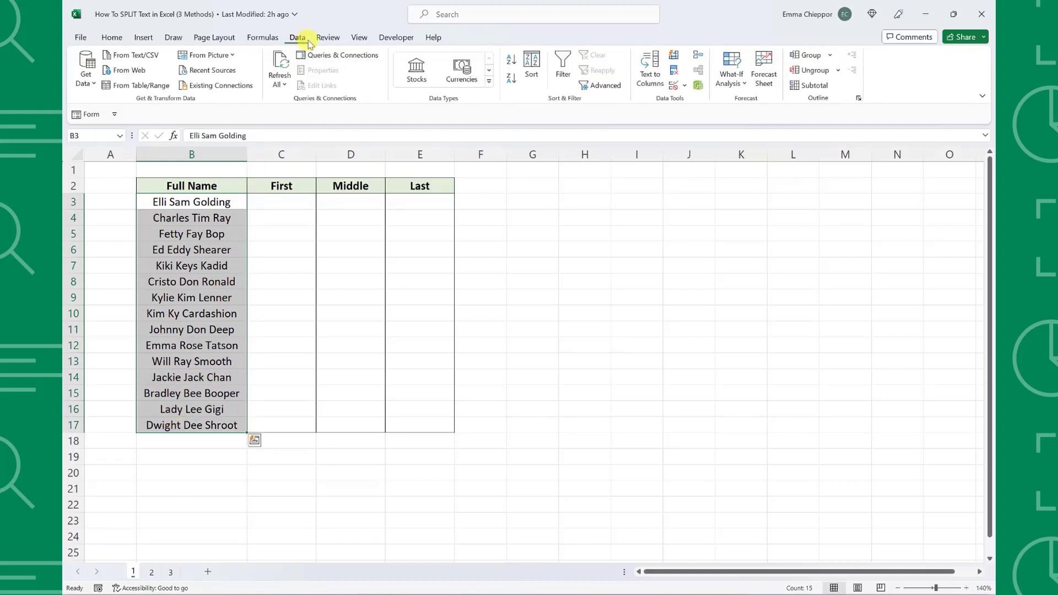
left_click(644, 80)
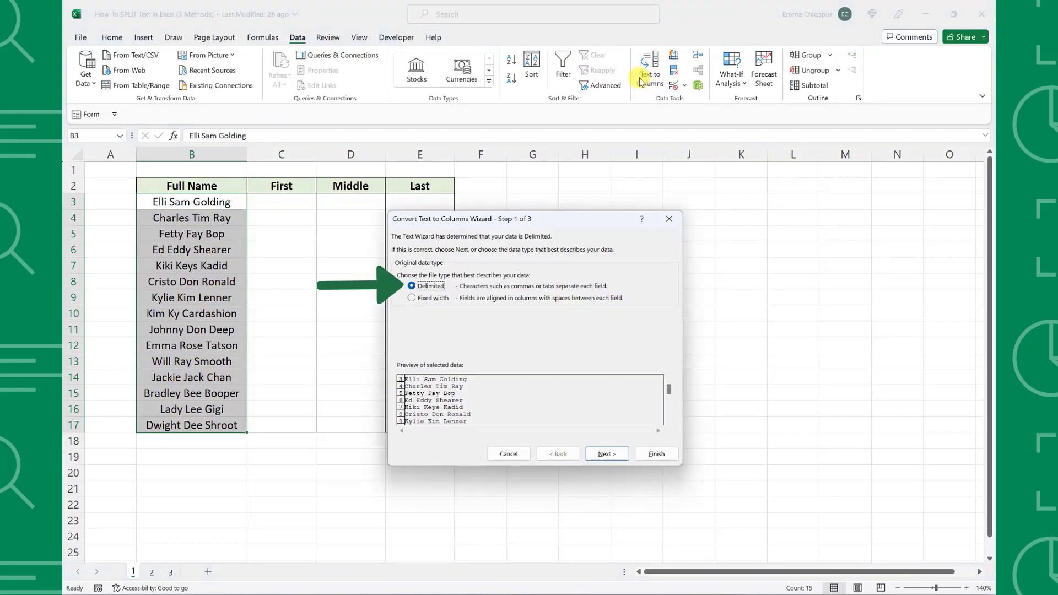
left_click(412, 286)
left_click(603, 455)
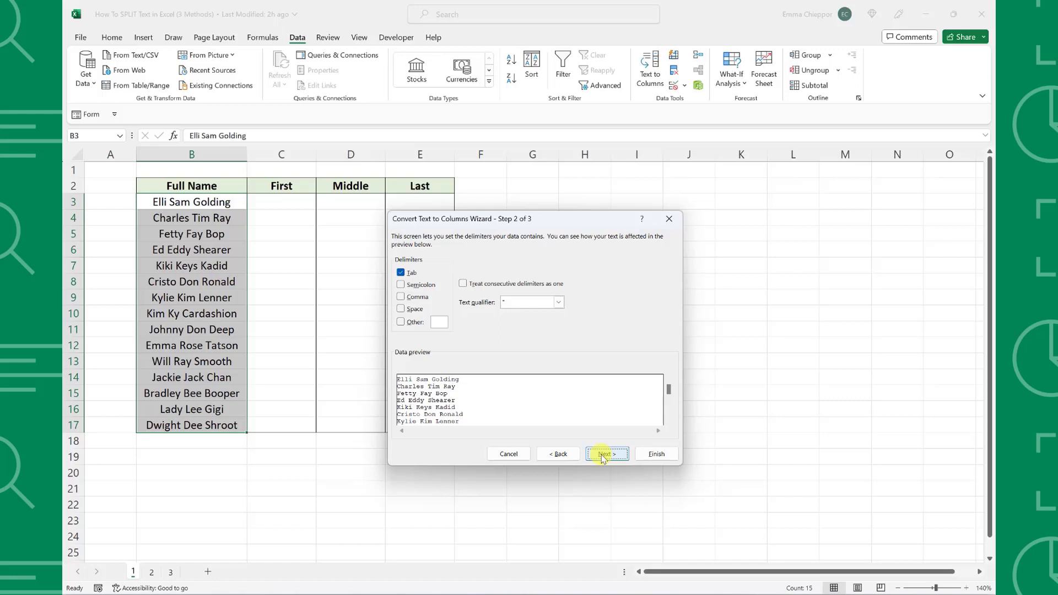
Step: Make Space the only delimiter for the name split by disabling Tab and enabling Space
left_click(401, 272)
left_click(400, 308)
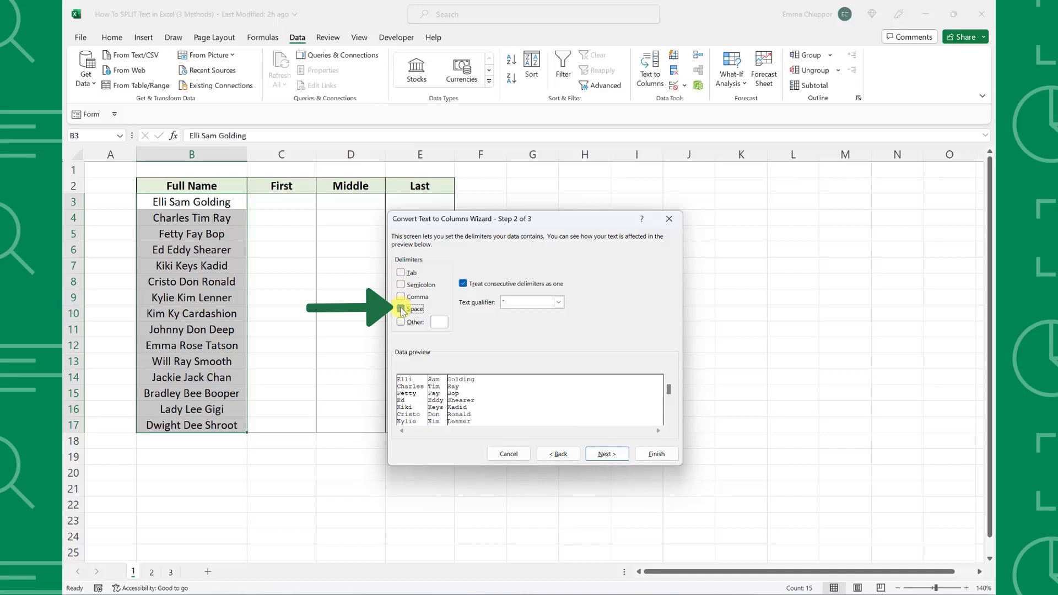
left_click(603, 453)
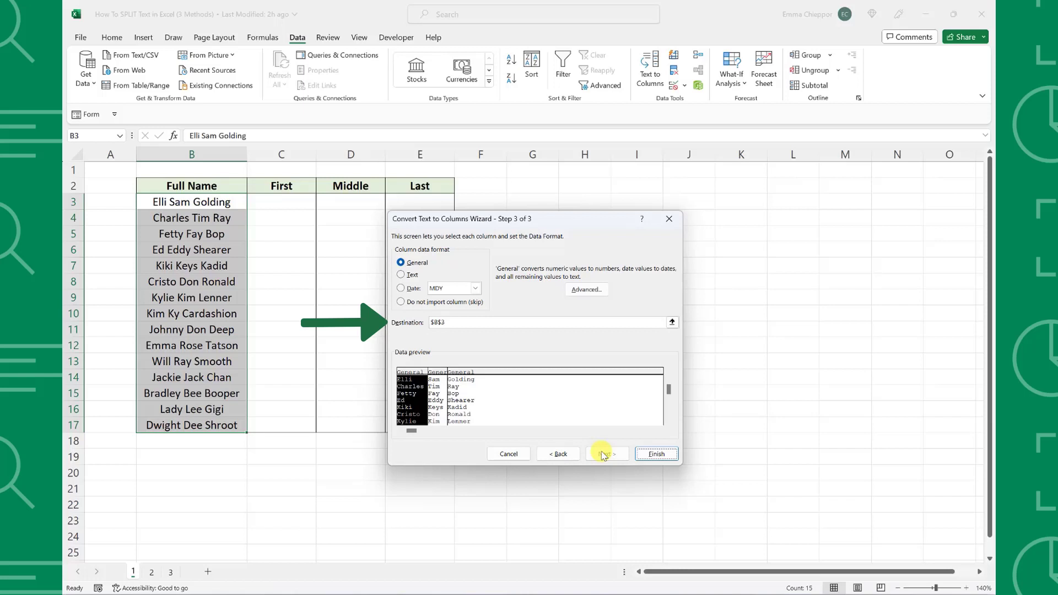
Step: Set the split destination to cell C3 and finish the Text to Columns conversion
left_click(671, 322)
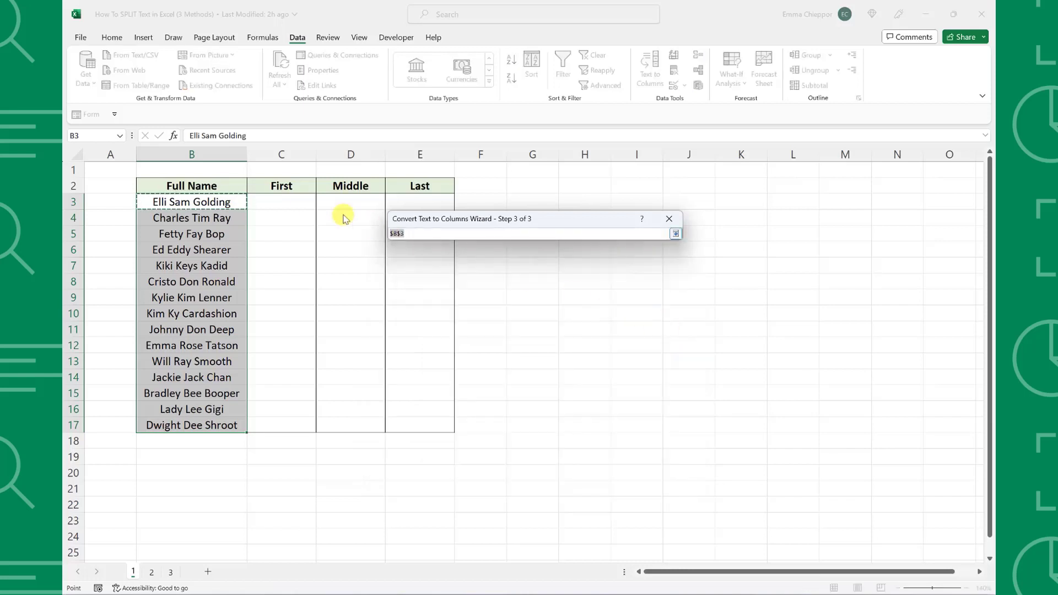
left_click(306, 204)
left_click(676, 233)
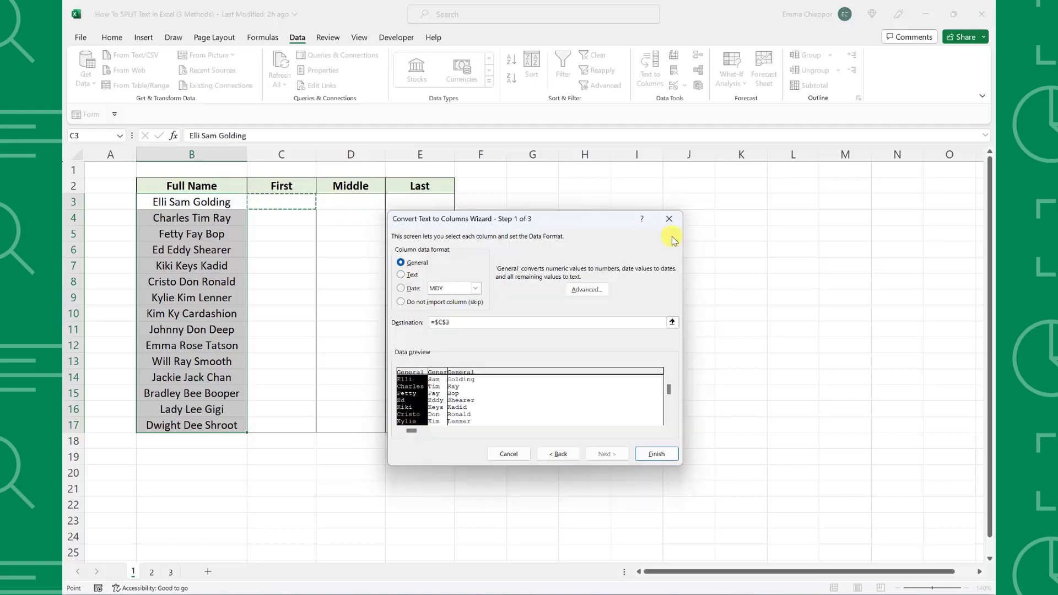
left_click(653, 453)
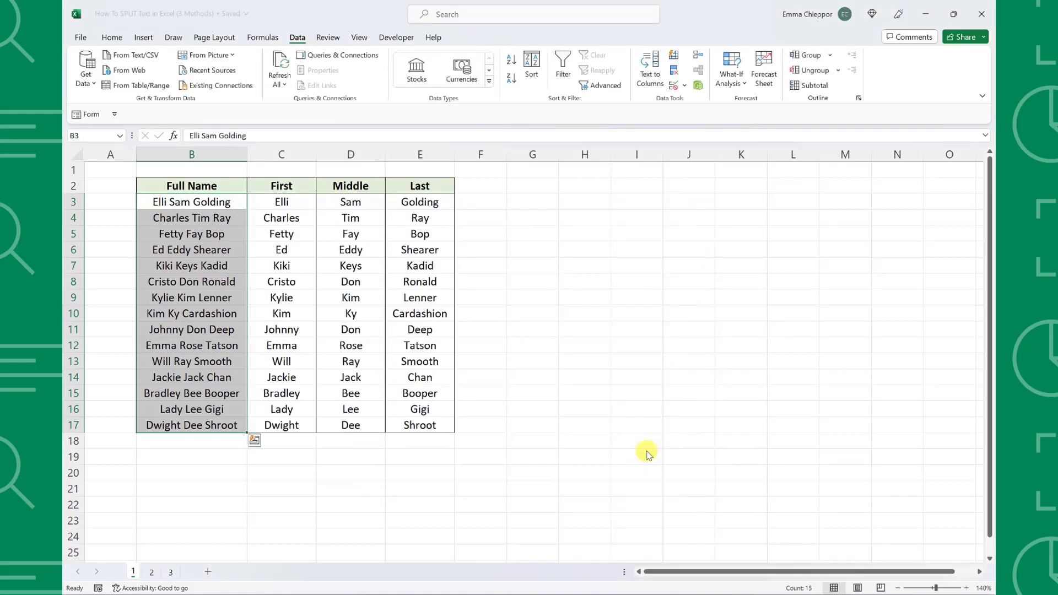
key("Up")
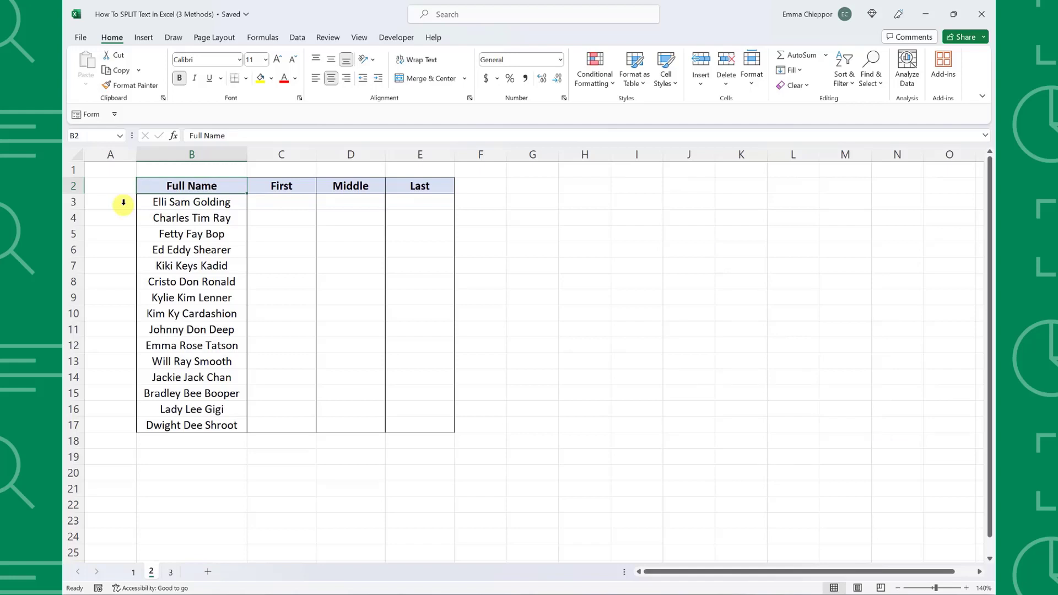
Step: On sheet 2, enter =TEXTSPLIT(B3," ") in C3 and fill the formula down to C17
left_click(253, 202)
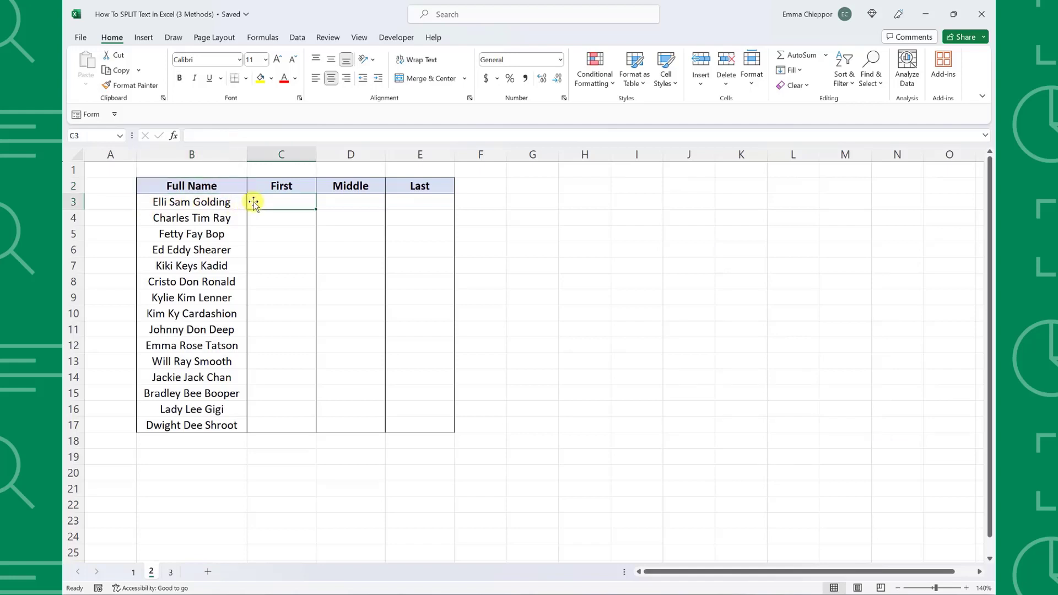
type("=text")
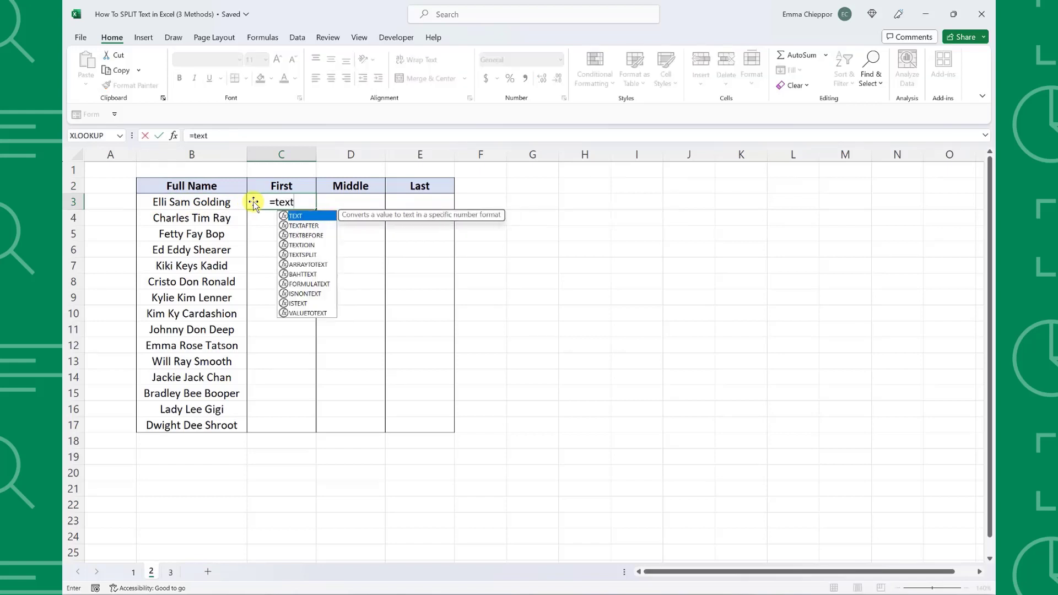
type("split(")
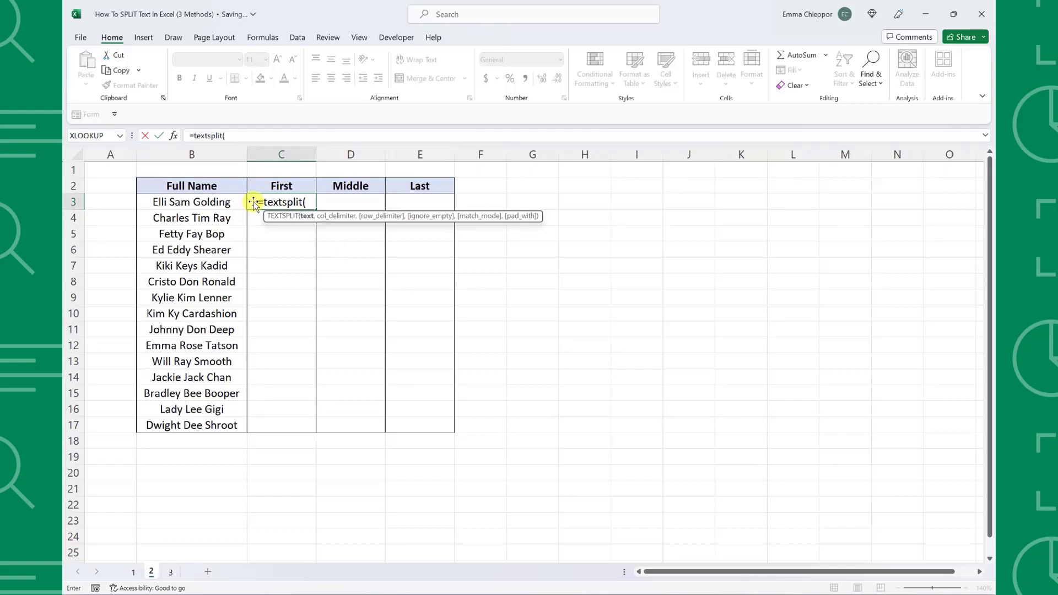
left_click(237, 204)
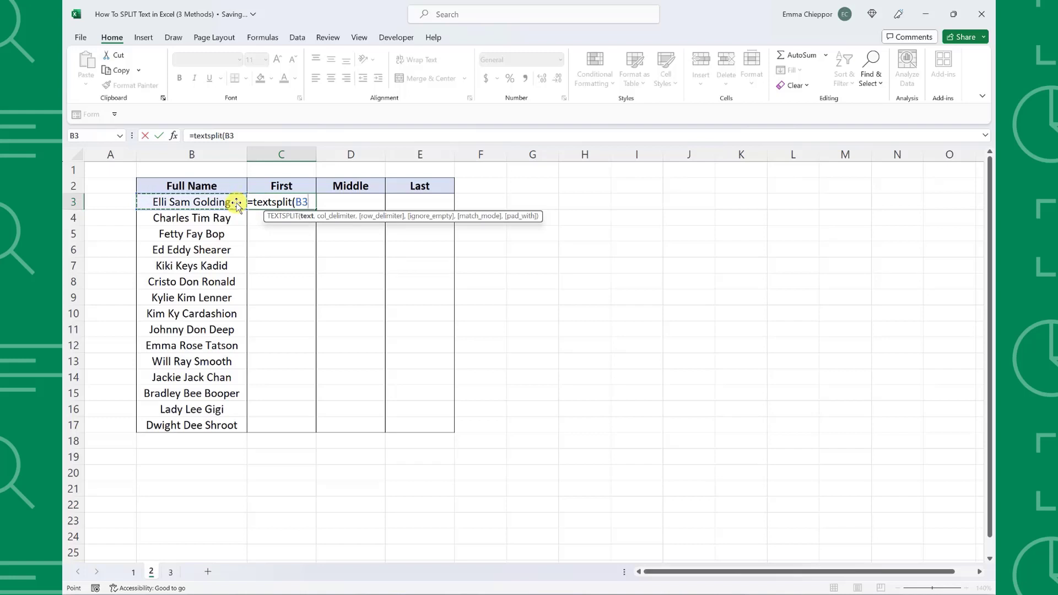
type(",")
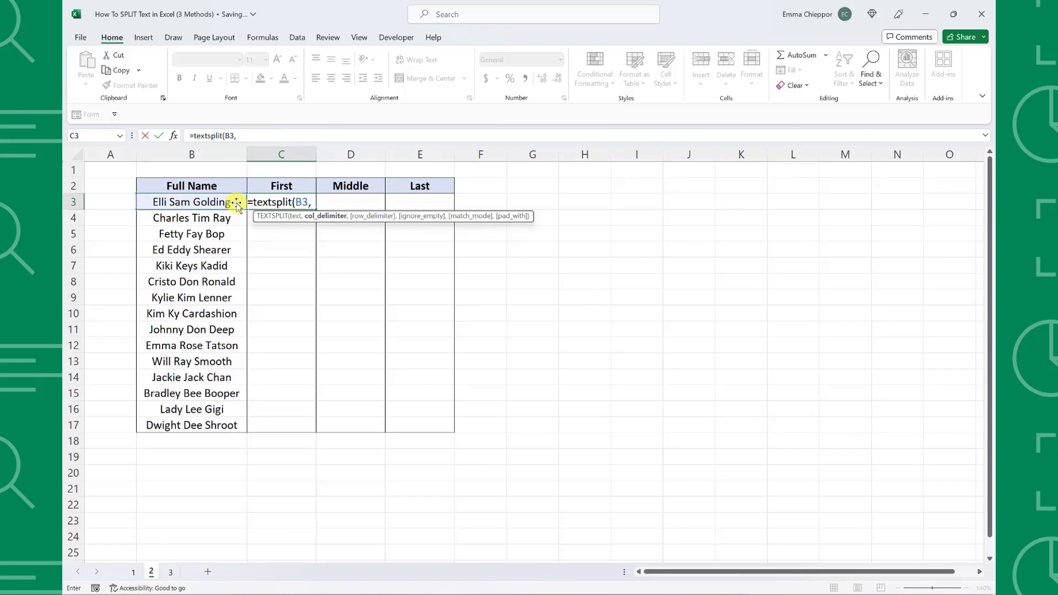
type("\"")
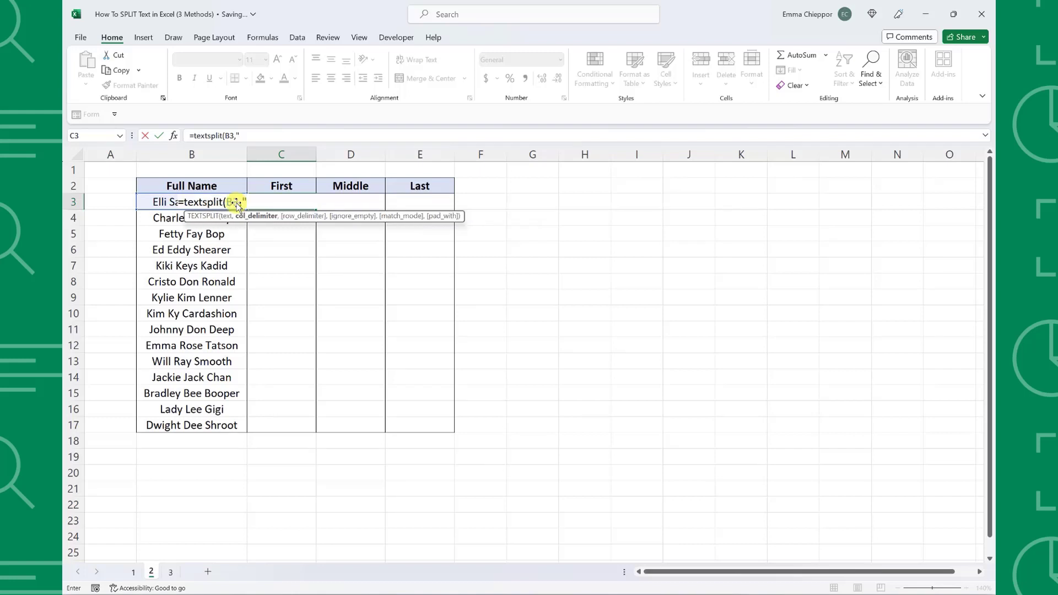
type(" \")")
key("Return")
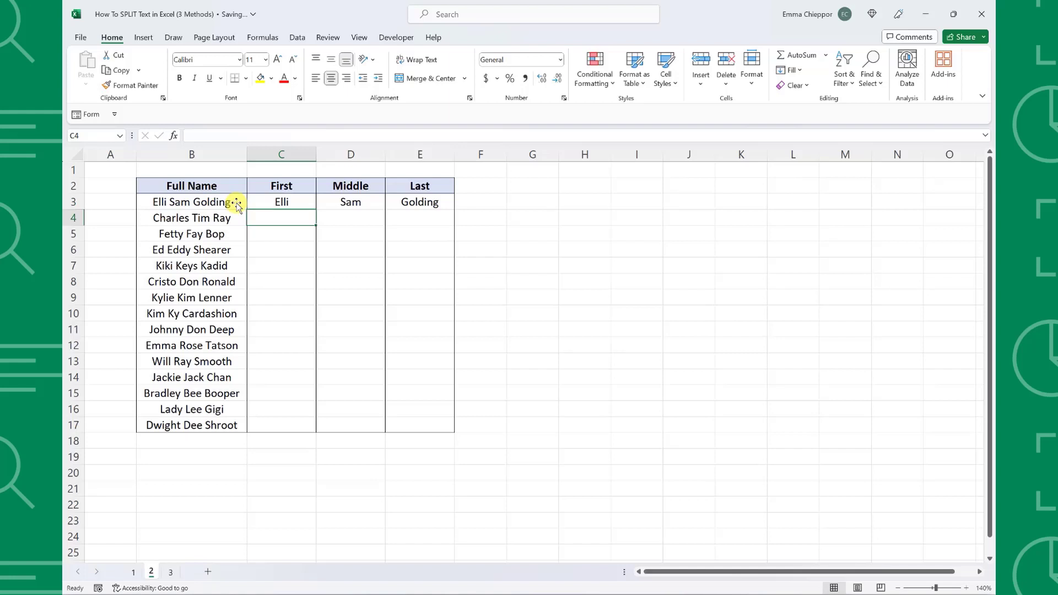
key("Up")
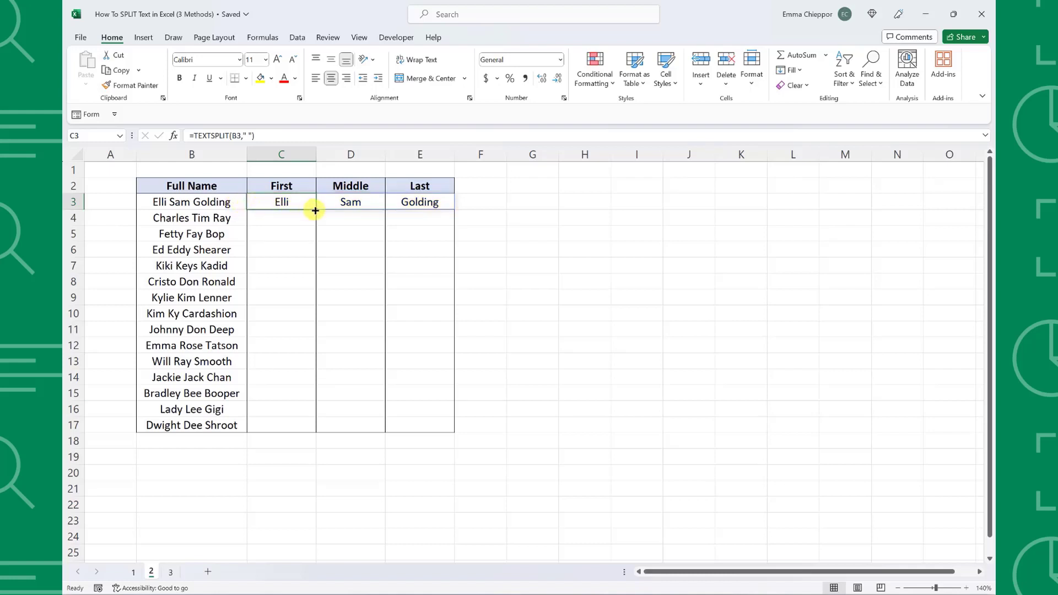
left_click_drag(315, 210, 315, 424)
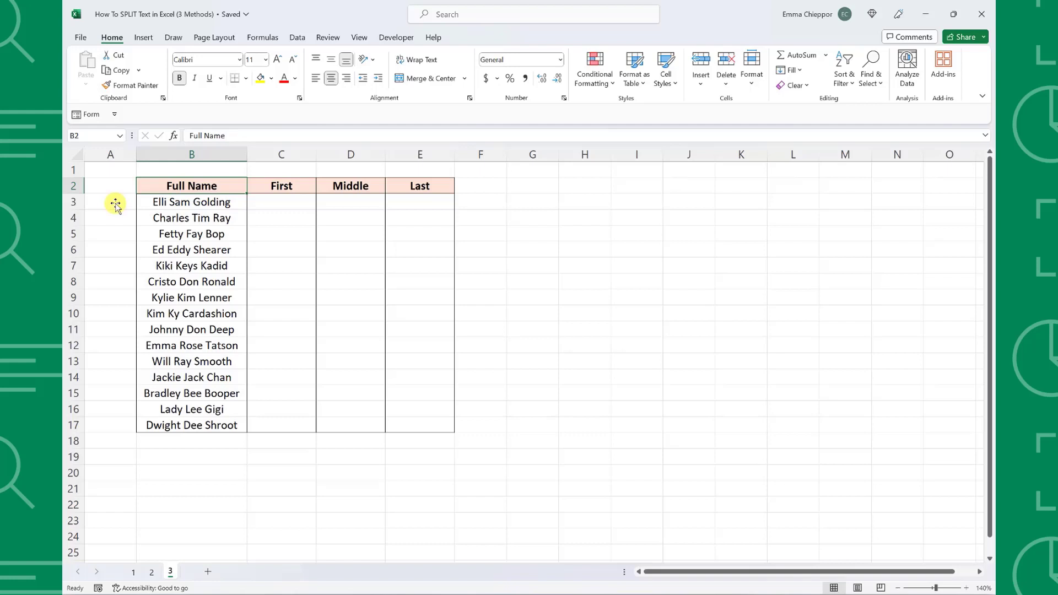
Step: On sheet 3, enter the first, middle and last names from B3 separately into C3, D3 and E3
left_click(290, 36)
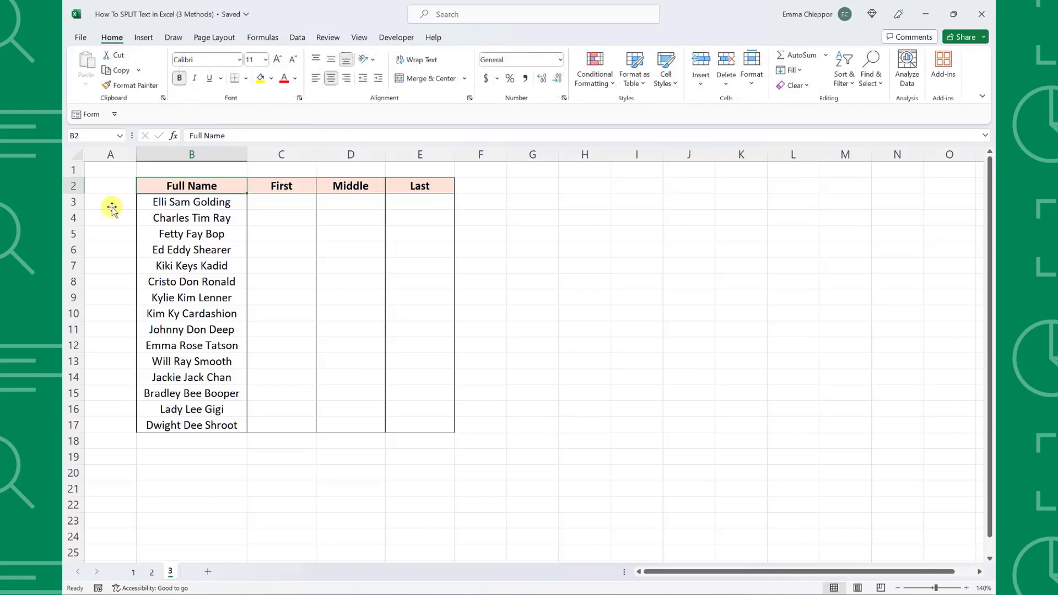
key("Down")
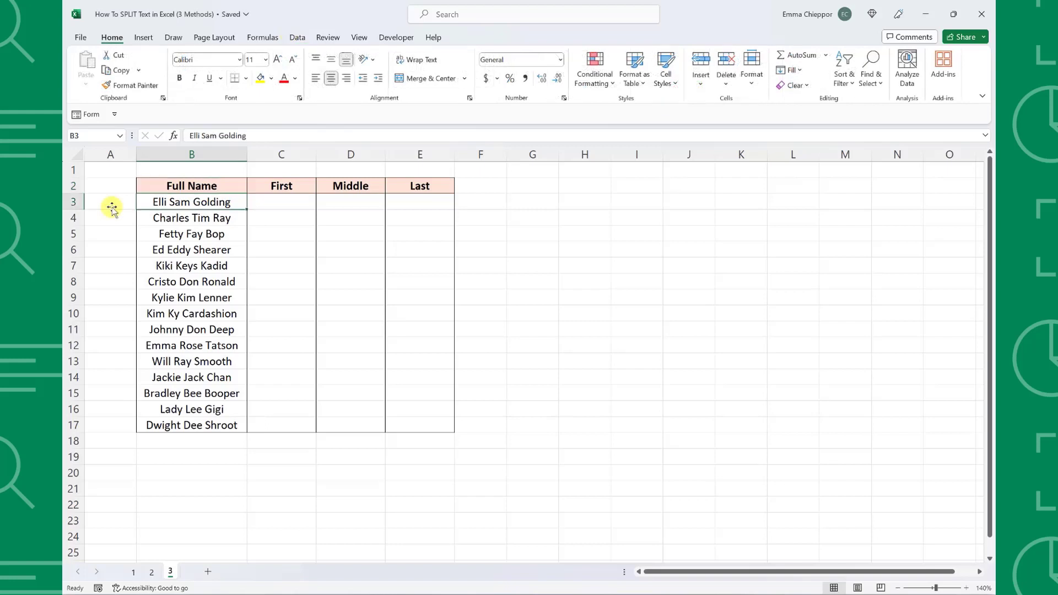
key("Right")
type("Elli")
key("Tab")
type("Sam")
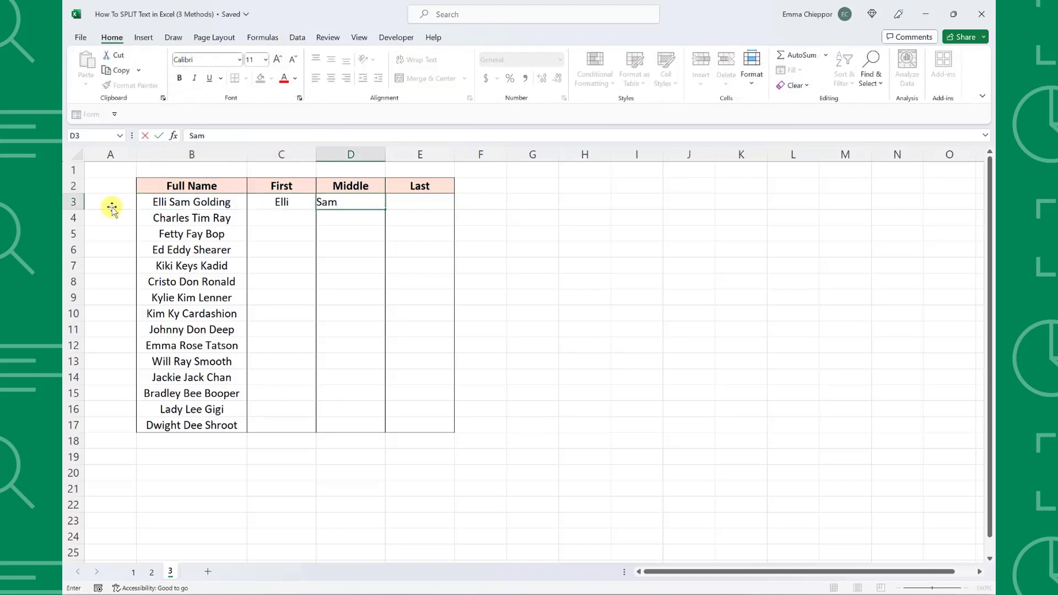
key("Tab")
type("Golding")
key("Return")
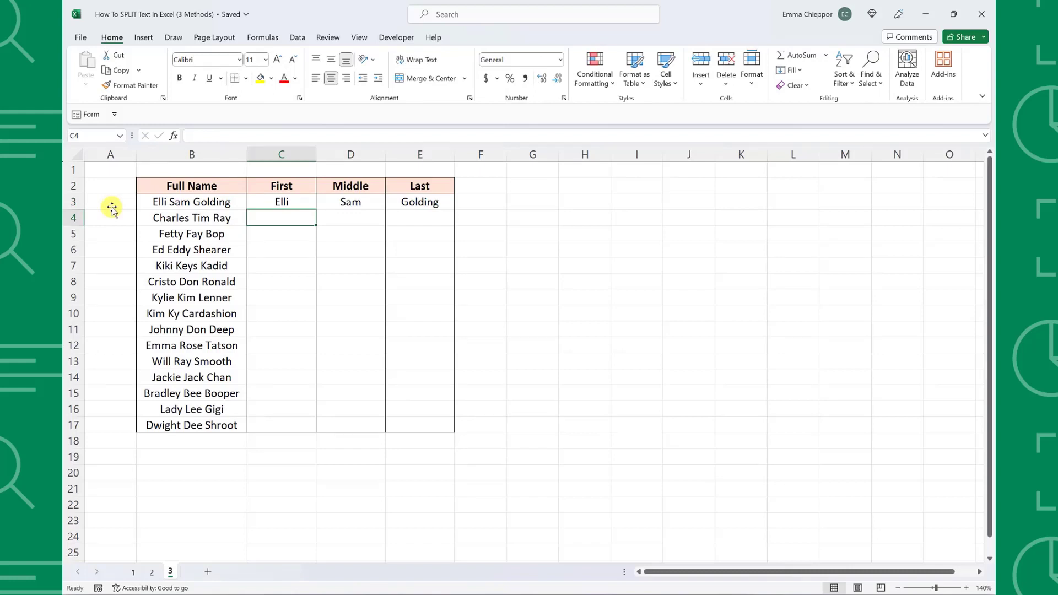
Step: Flash Fill the First, Middle and Last columns from row 4 down to row 17
key("ctrl+e")
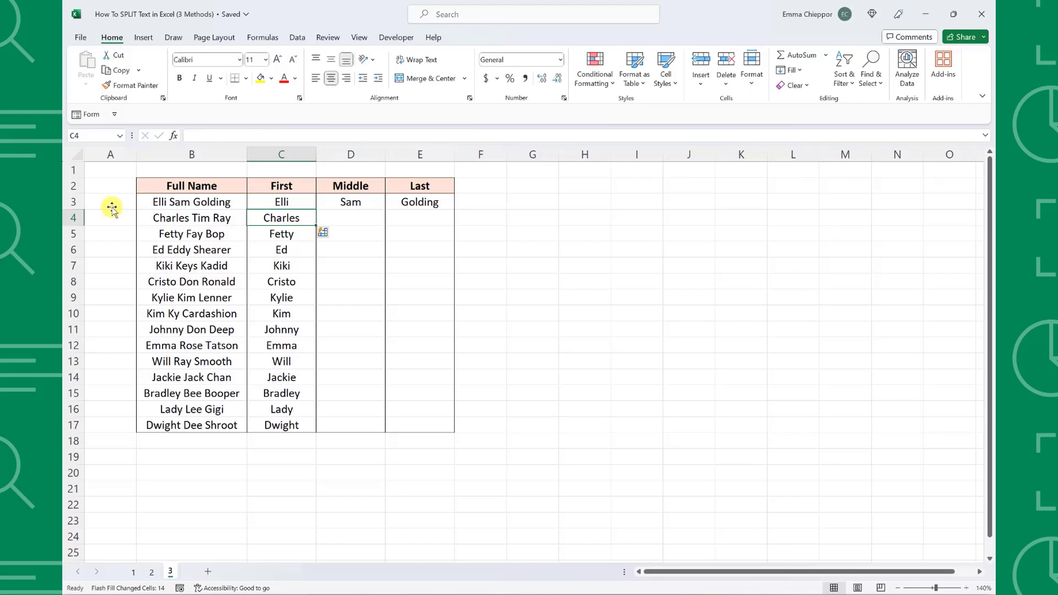
key("Right")
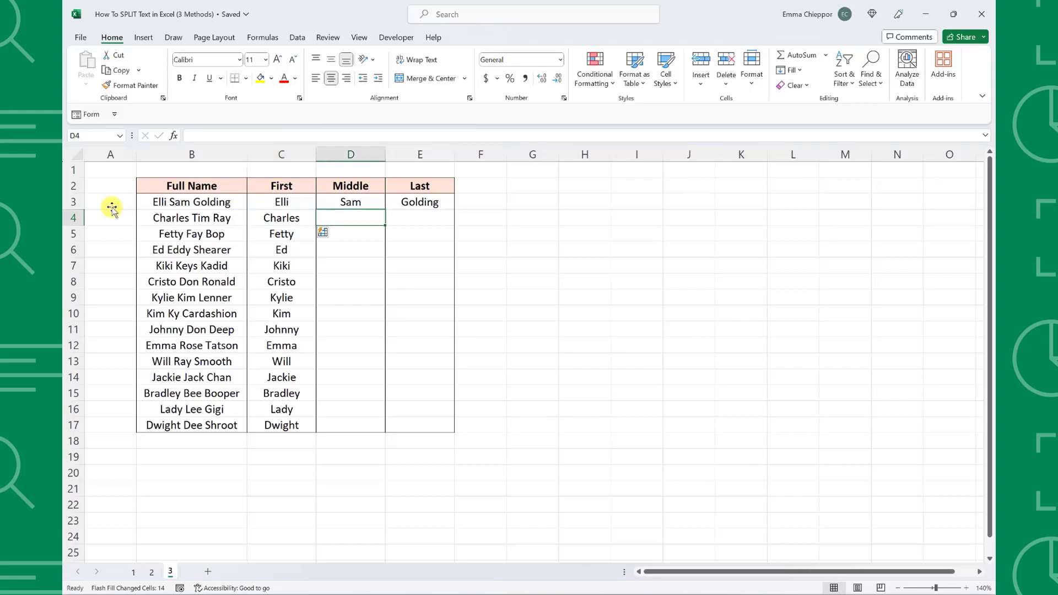
key("ctrl+e")
key("Right")
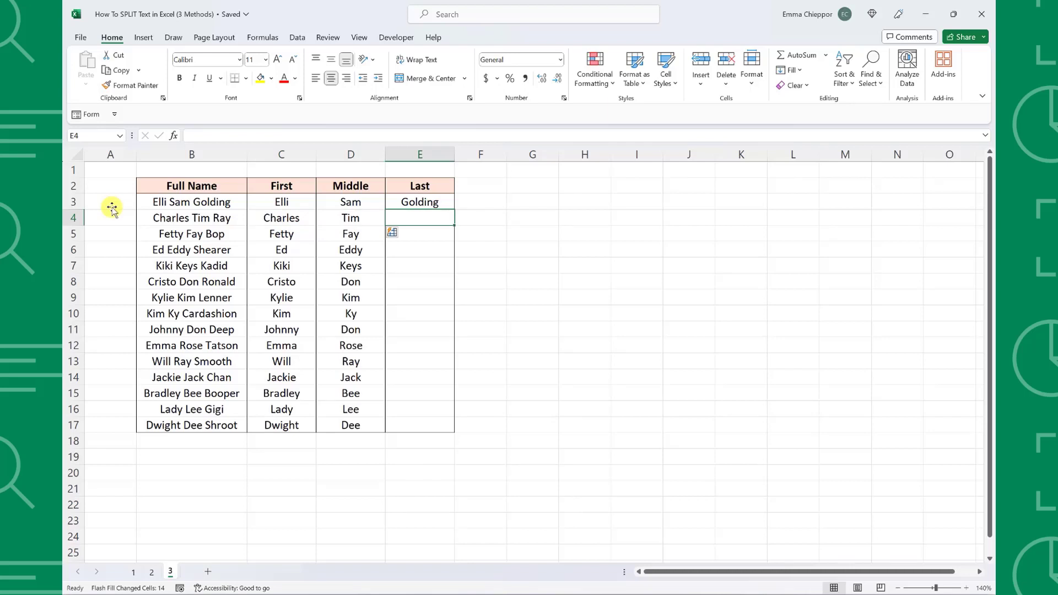
key("ctrl+e")
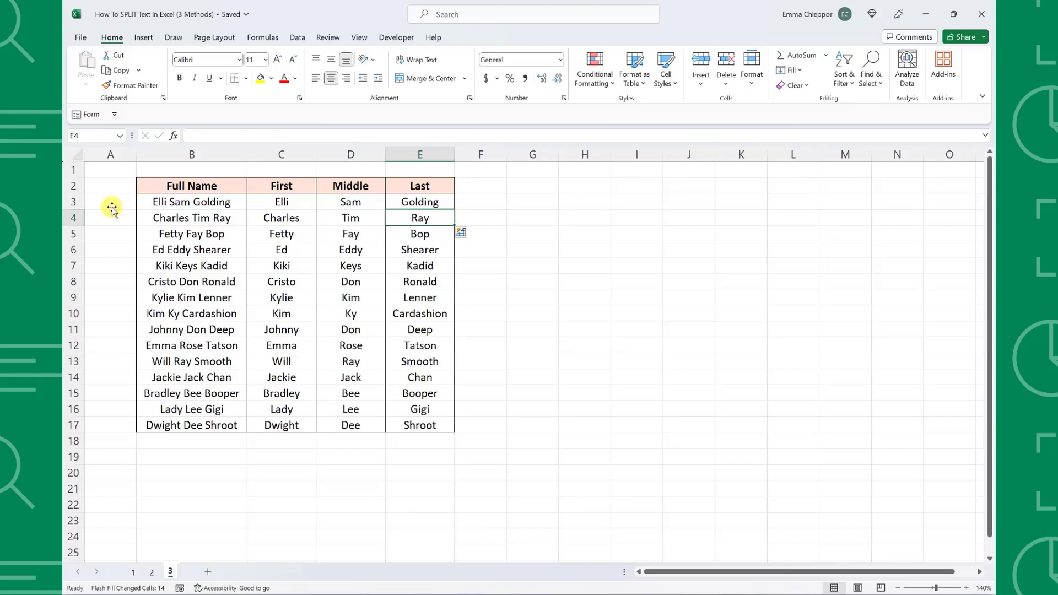